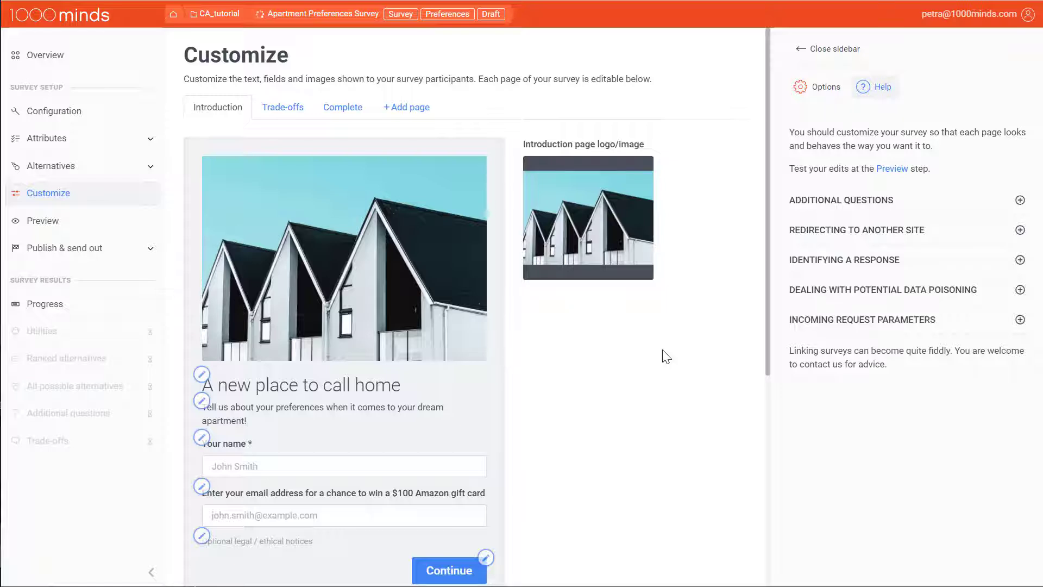
Examine where additional questions can be added on the Introduction and Complete pages, and where a new page can be added
scroll(666, 357, "down", 6)
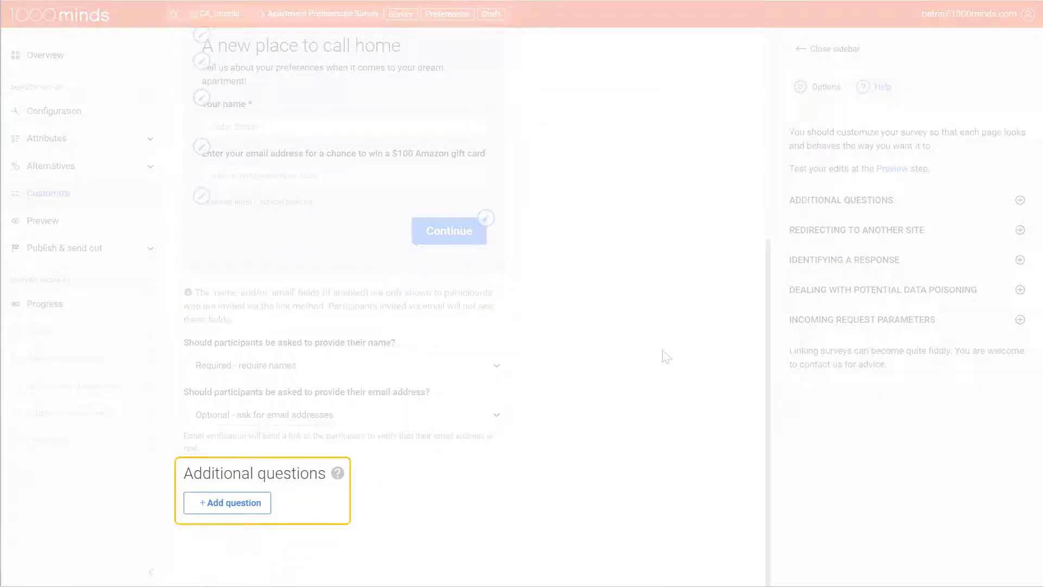
scroll(667, 356, "up", 6)
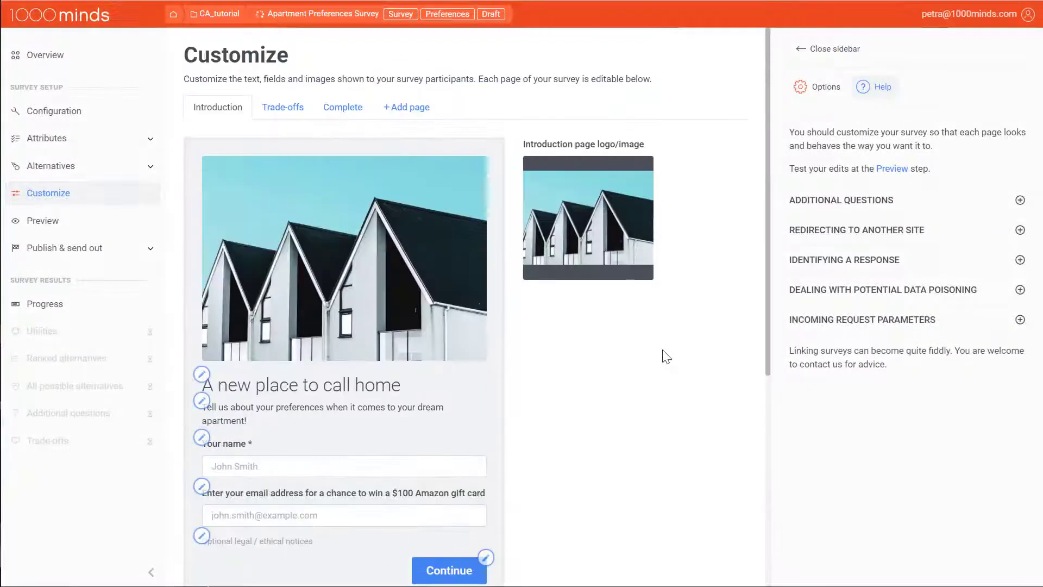
left_click(350, 111)
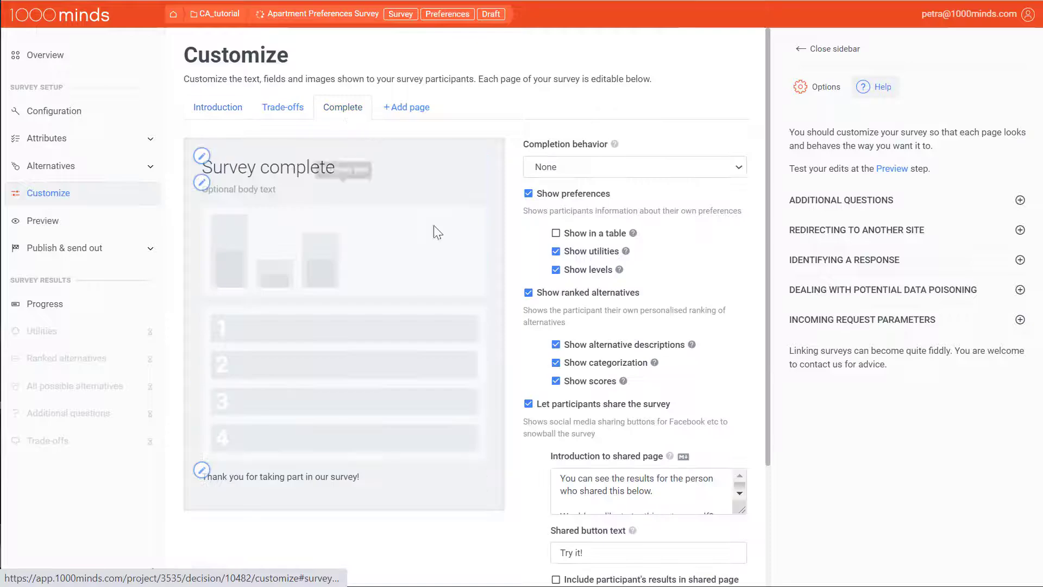
scroll(438, 233, "down", 3)
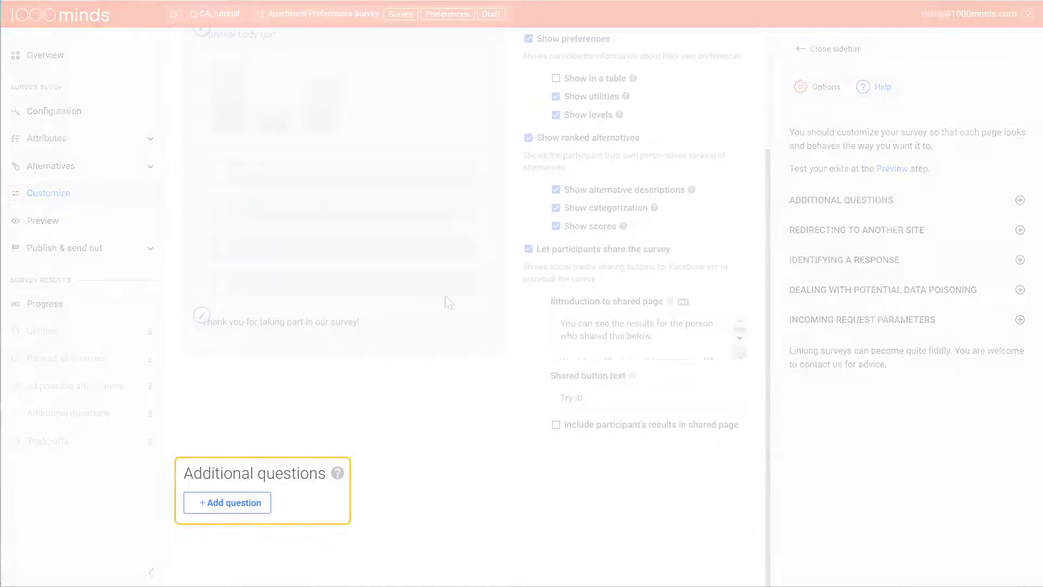
scroll(445, 298, "up", 3)
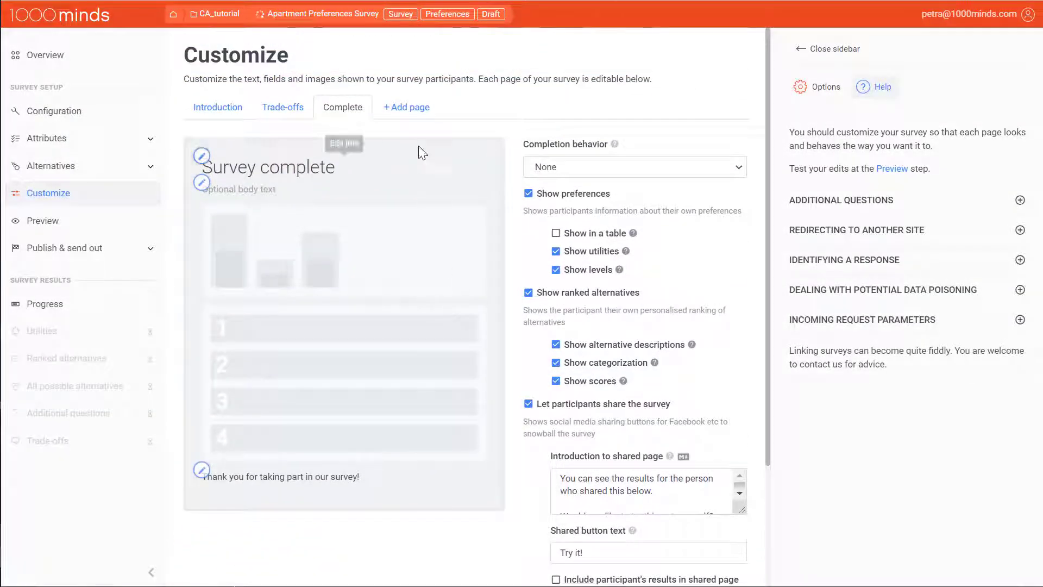
left_click(411, 111)
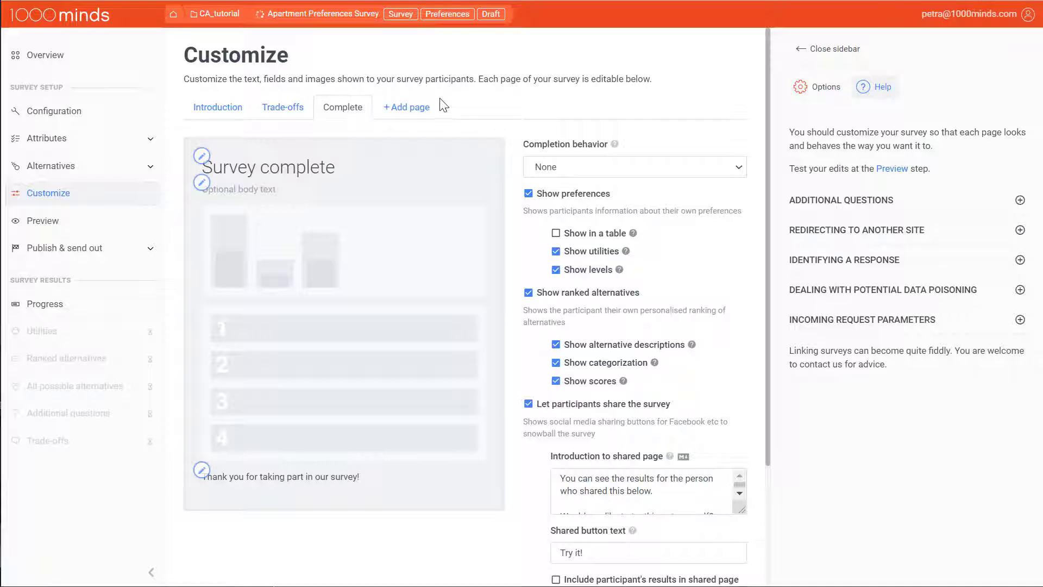
Add an additional question to the Introduction page: "Are you currently or have you recently (during the past 6 months) been looking for a new apartment?"
left_click(215, 111)
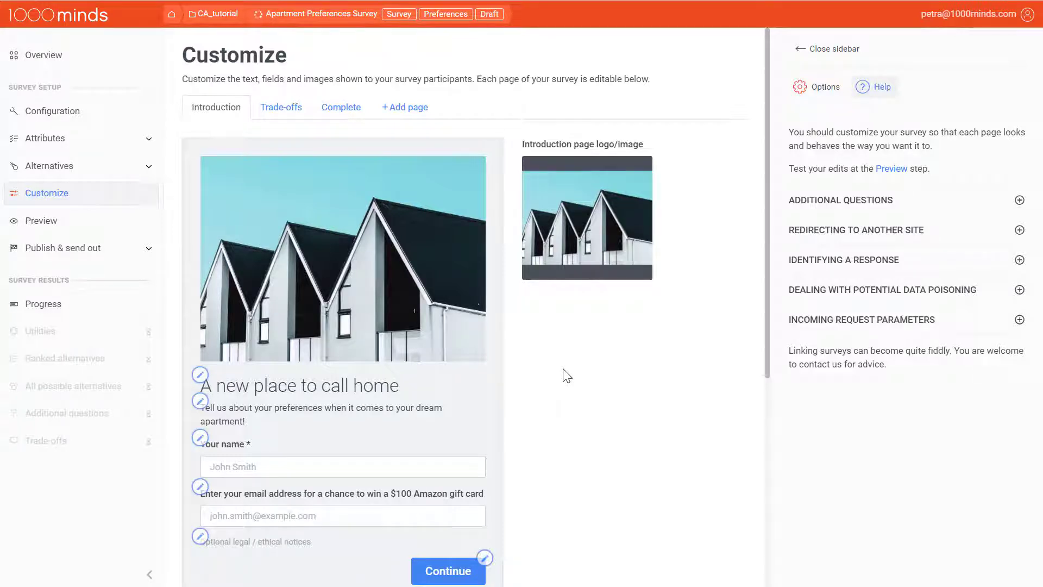
scroll(565, 375, "down", 6)
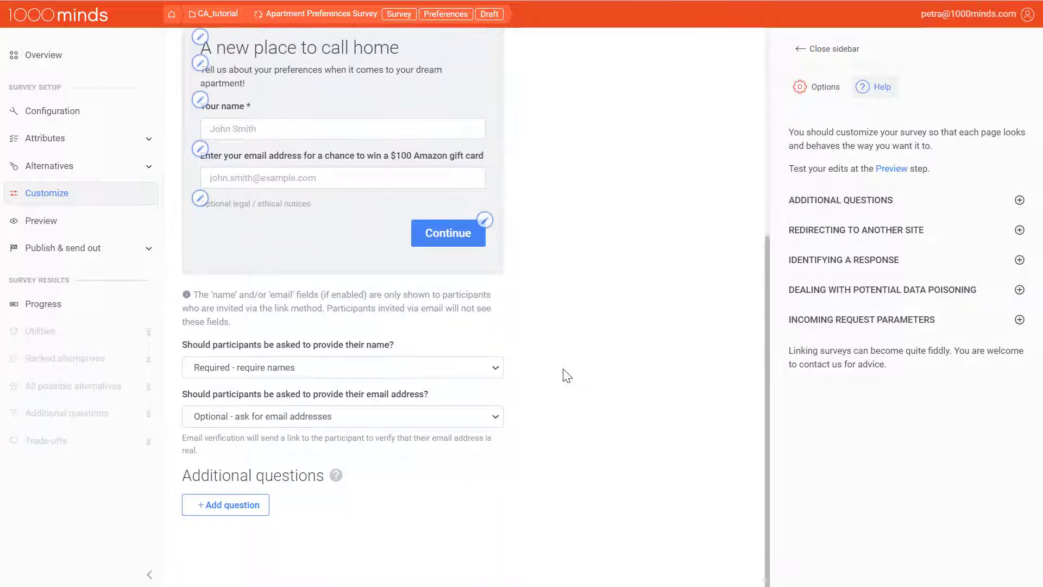
left_click(240, 506)
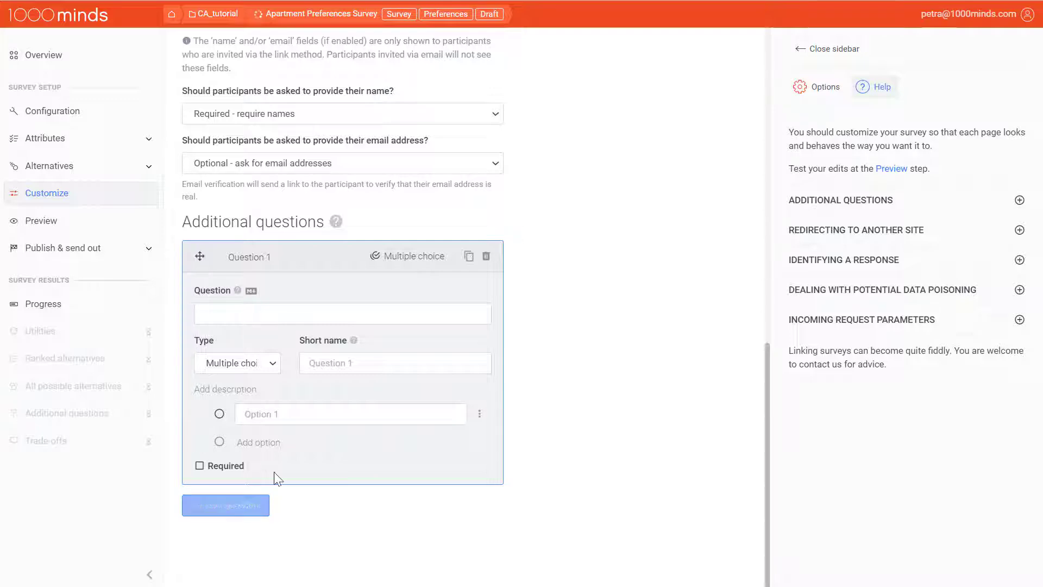
type("Are you currently or have you recently (durig")
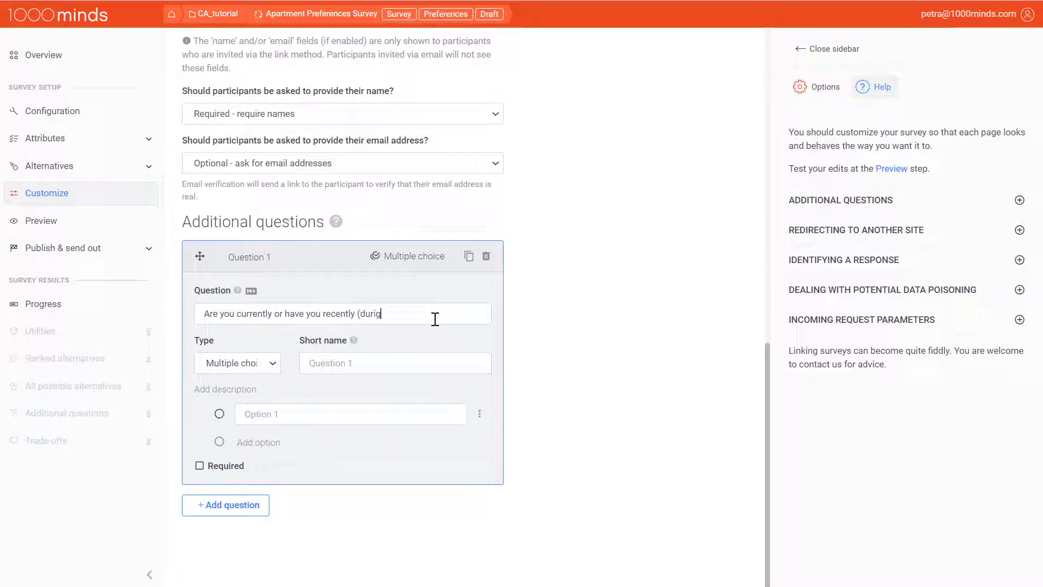
key("BackSpace")
type("ng the past 6 months) been looking for a new apartment?")
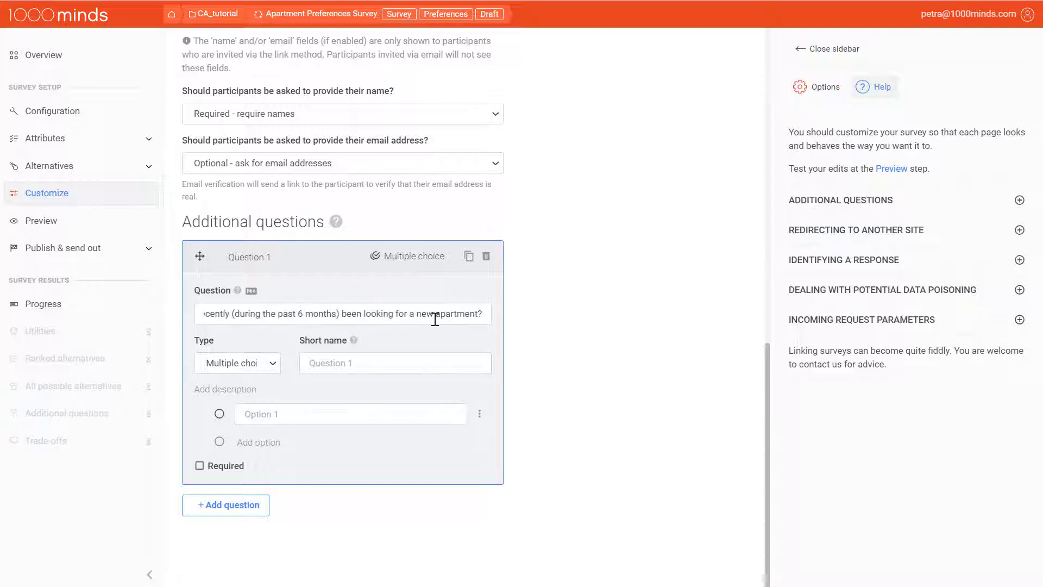
Keep the question type as Multiple choice and enter the first answer option "Yes, I am currently looking for a new apartment"
left_click(273, 367)
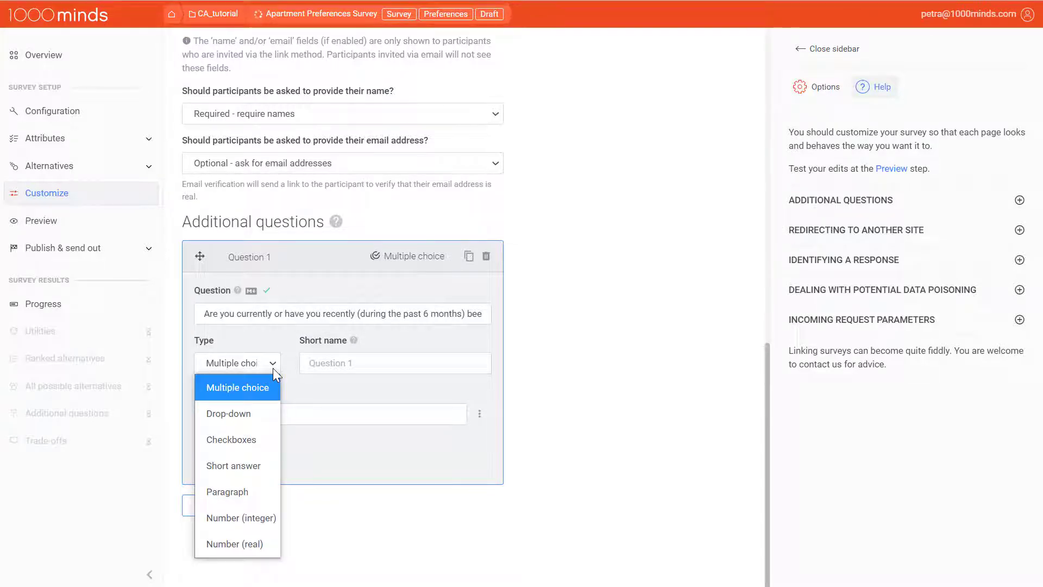
left_click(299, 381)
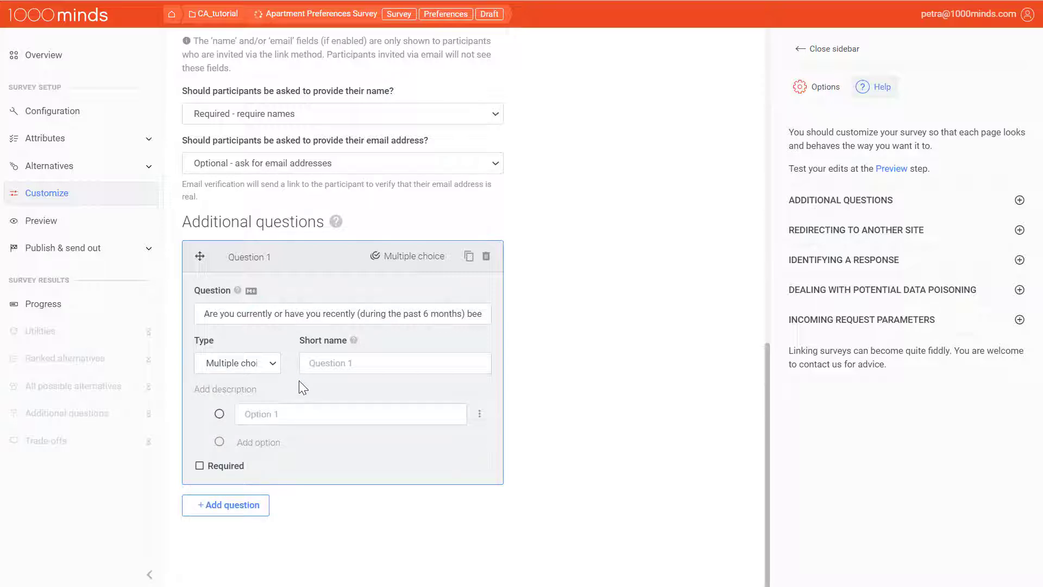
left_click(307, 416)
type("Yes, I am currently looking for a new apartment")
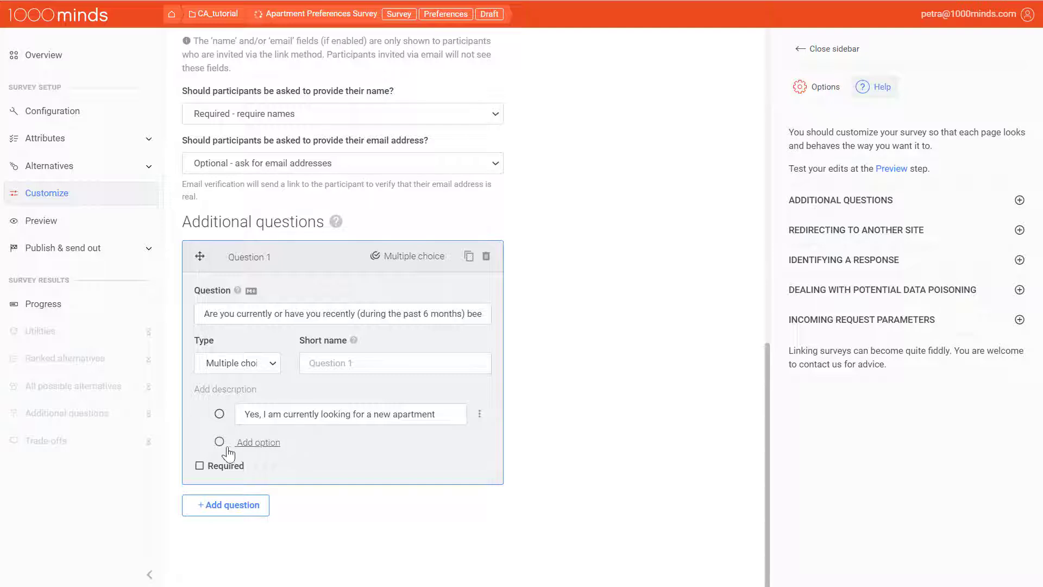
Add the second answer option "Yes, I have recently (during the past 6 months) been looking for a new apartment"
left_click(261, 443)
type("Y")
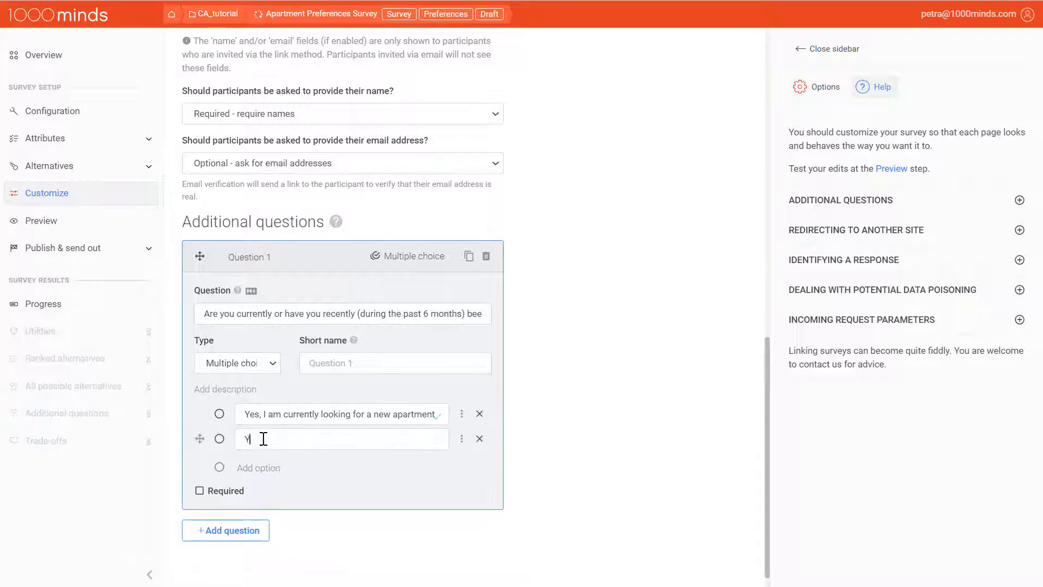
type("es, I have recently (during the past 6 months) been looking for a new apartment")
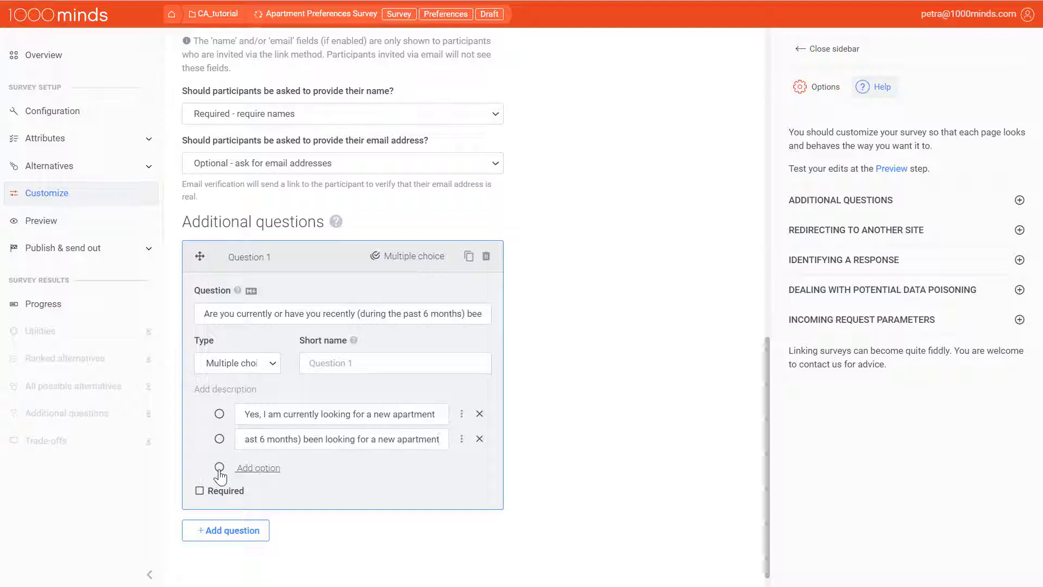
Add the third answer option "No, I have not recently been looking for a new apartment" and set it to screen out participants
left_click(256, 468)
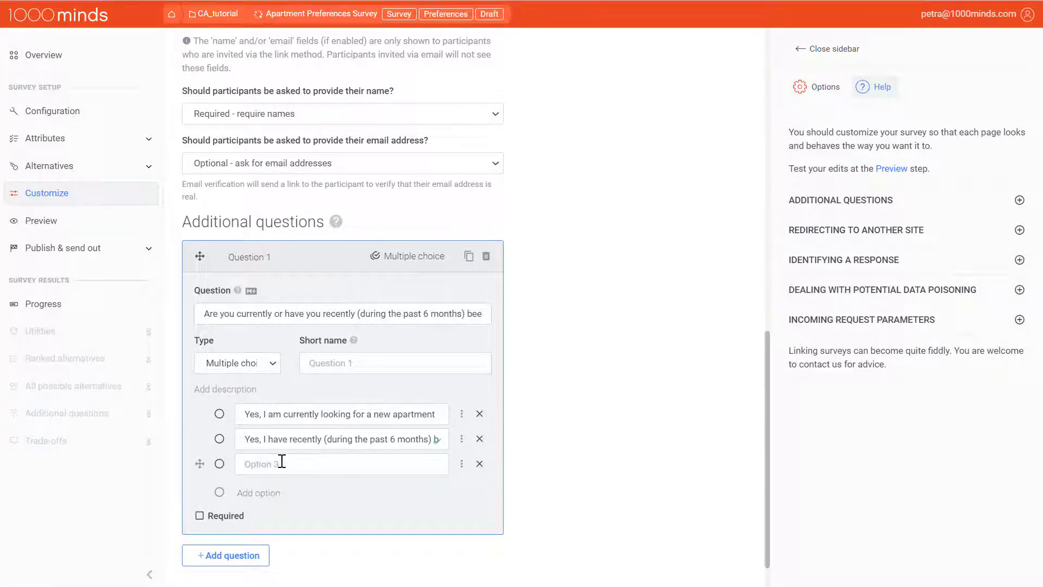
type("No, I have not recently been looking for a new apartment")
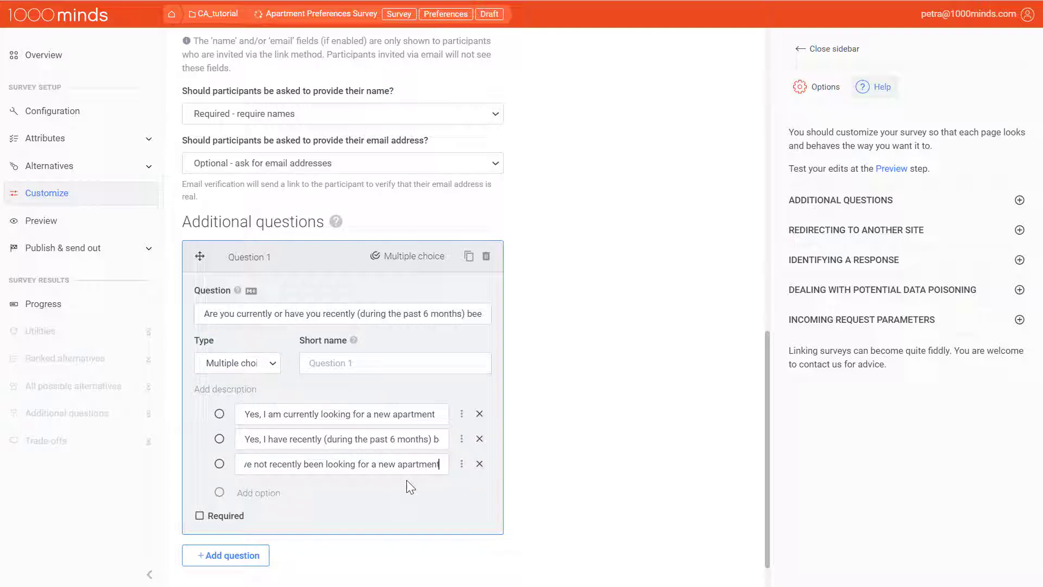
left_click(463, 465)
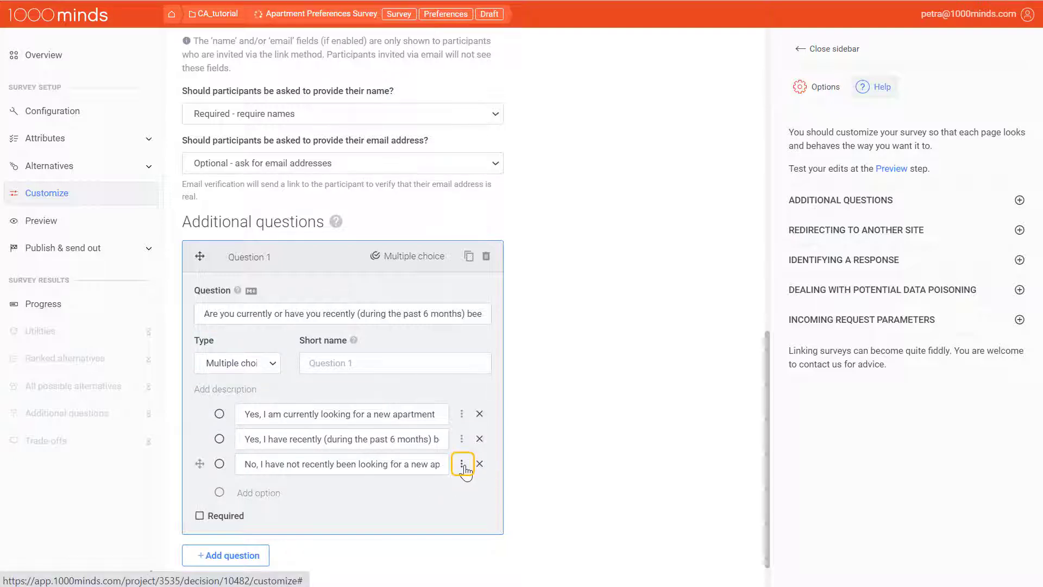
left_click(463, 466)
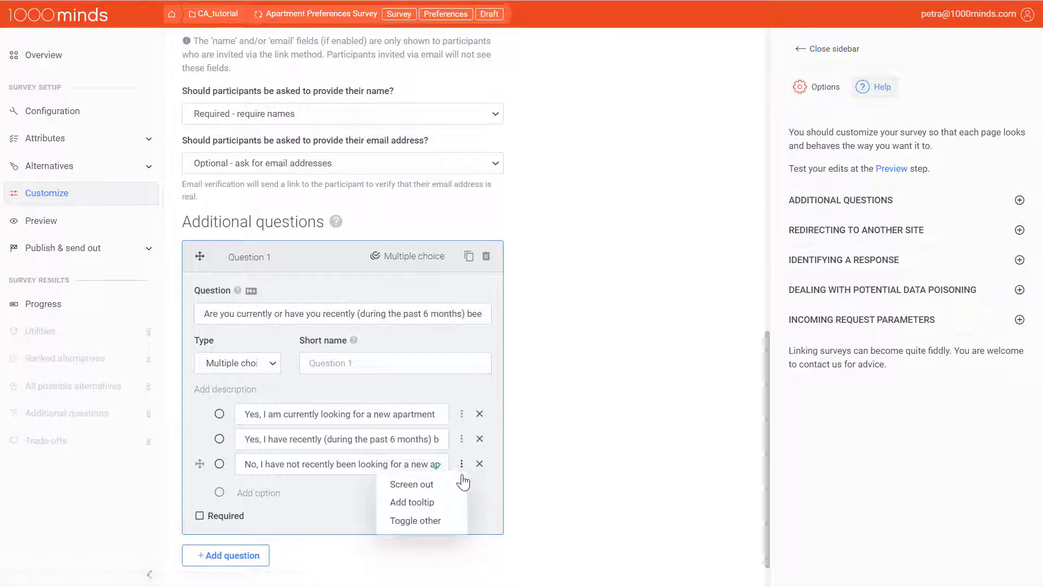
left_click(449, 484)
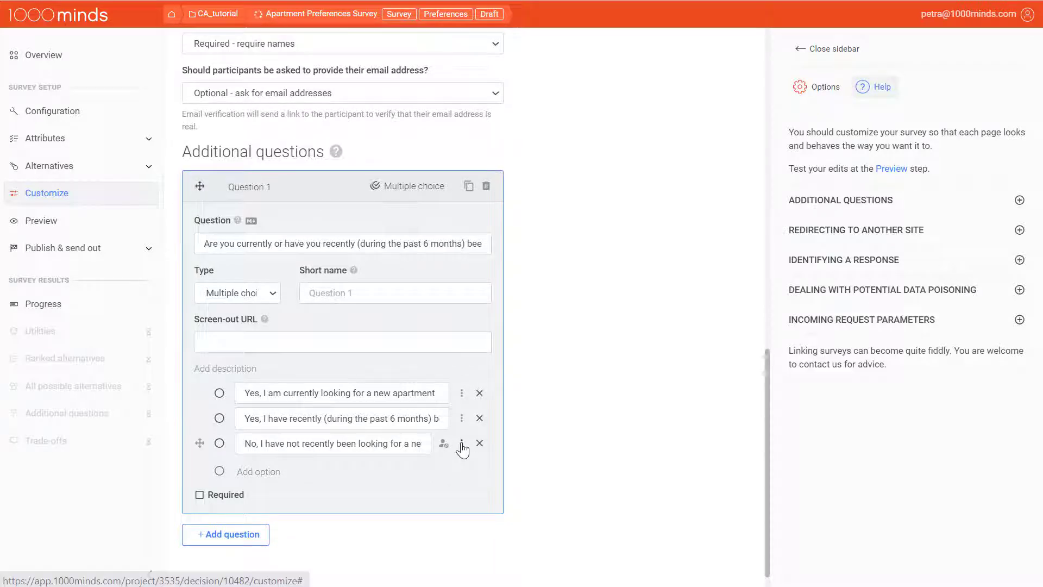
Add the tooltip "Select this answer choice if you have not been looking for an apartment in the past 6 months." to the third option
left_click(462, 444)
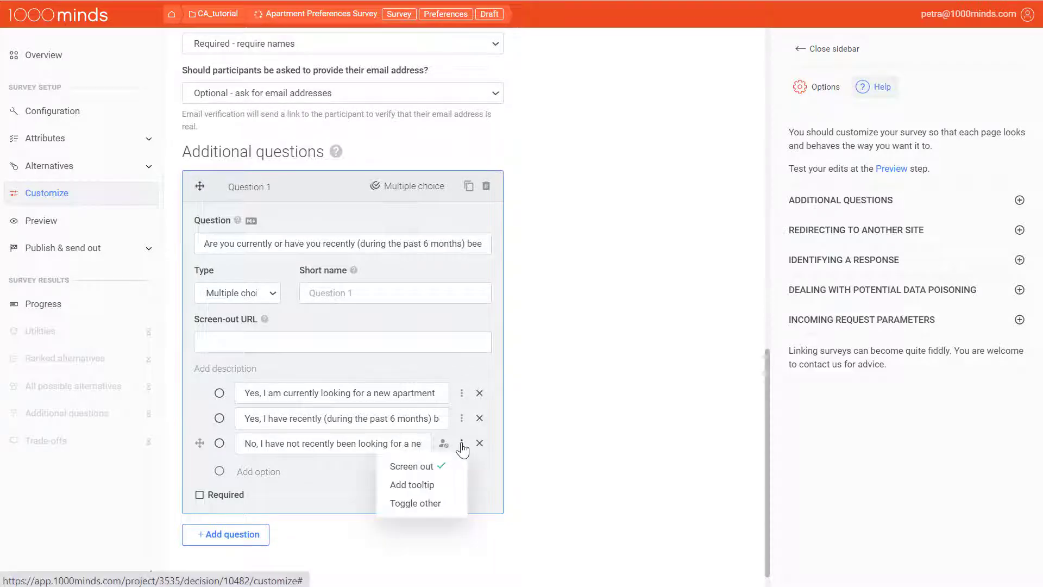
left_click(429, 485)
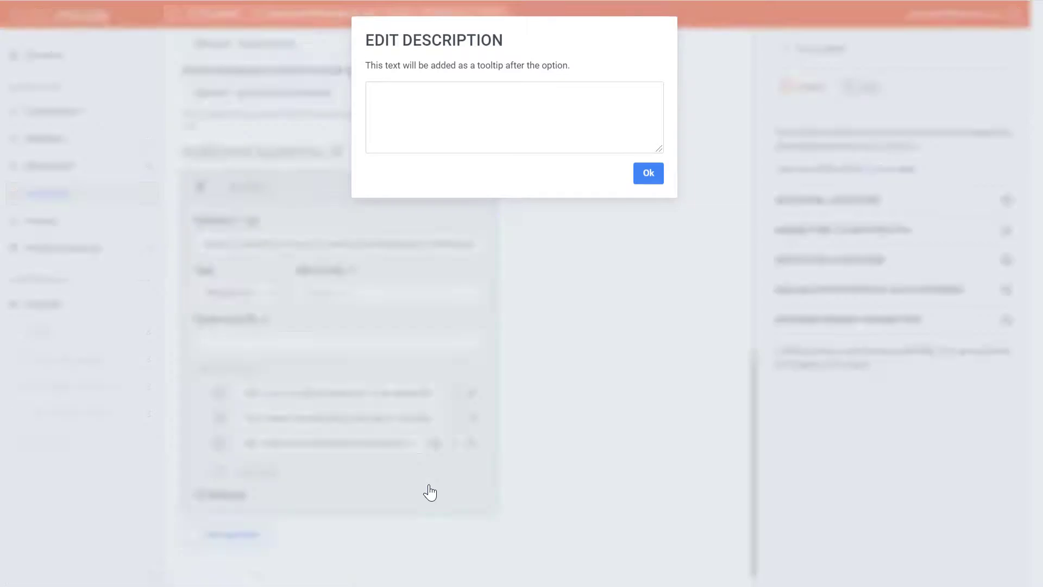
type("Select this answer choice if you have")
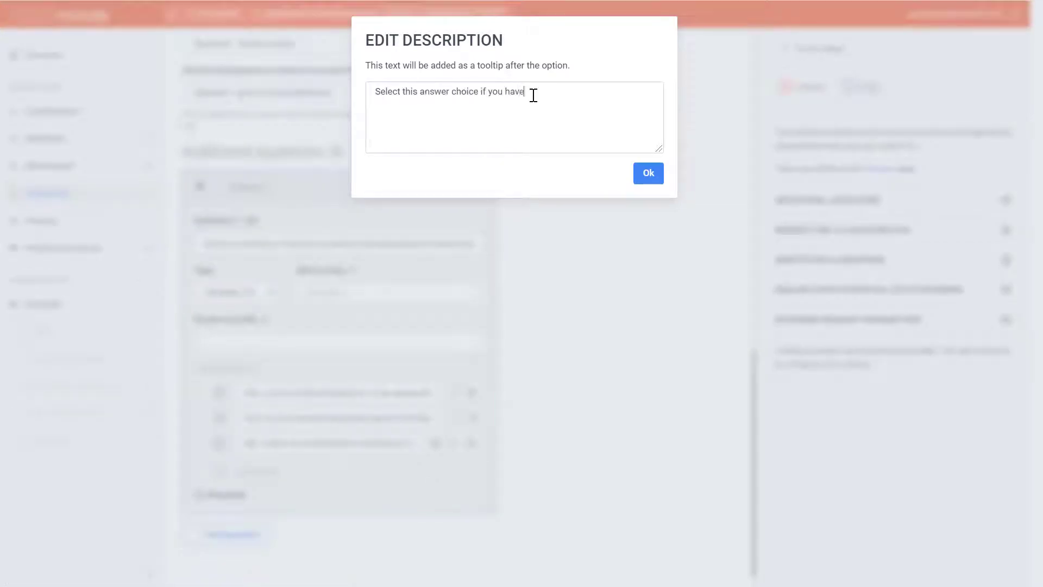
type(" not been looking for an apartment in the past 6 months.")
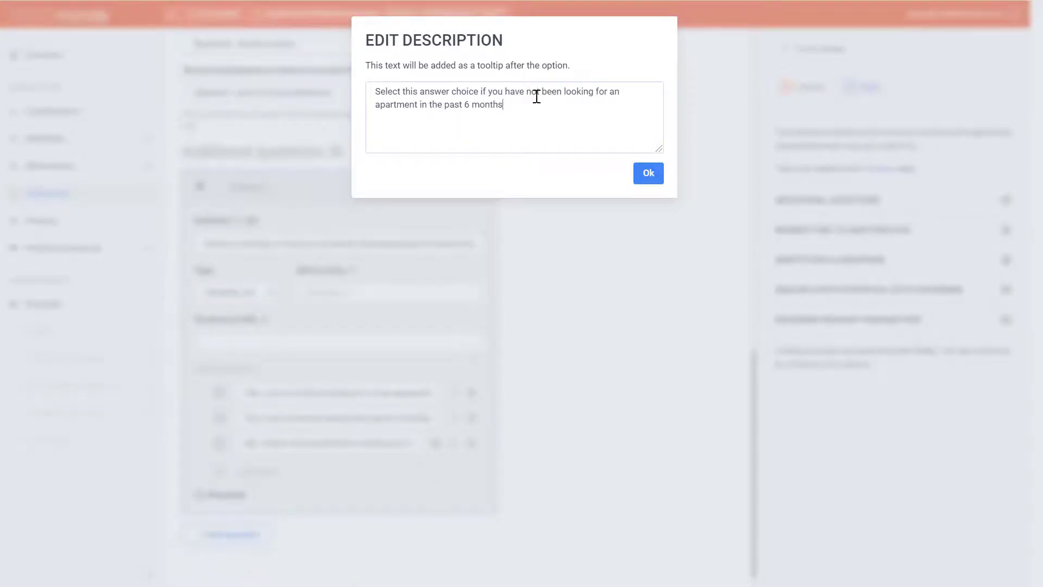
left_click(646, 174)
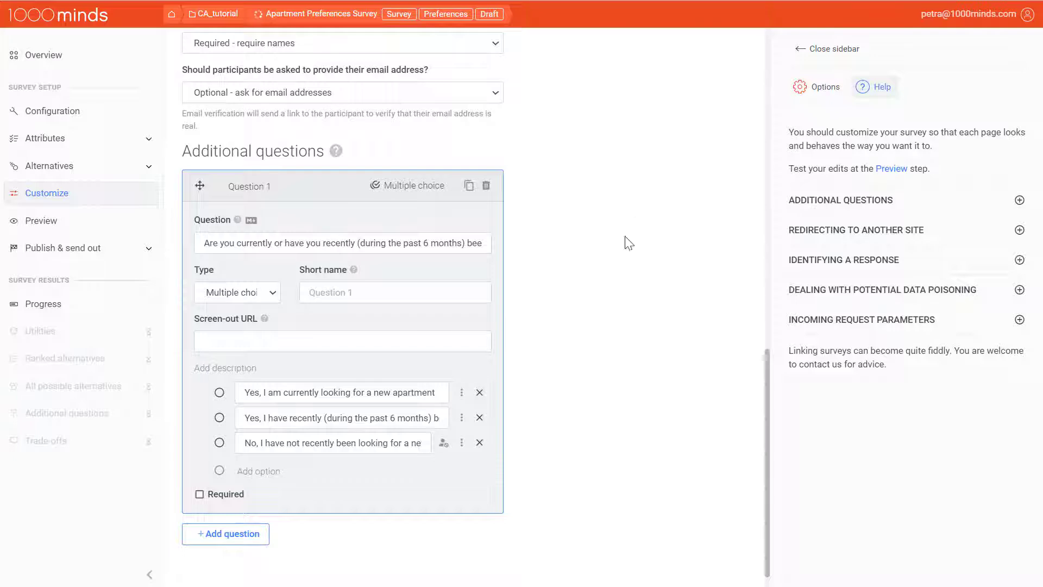
Add a fourth answer option, toggle it as an Other choice, and label it "Other (please explain)"
left_click(221, 473)
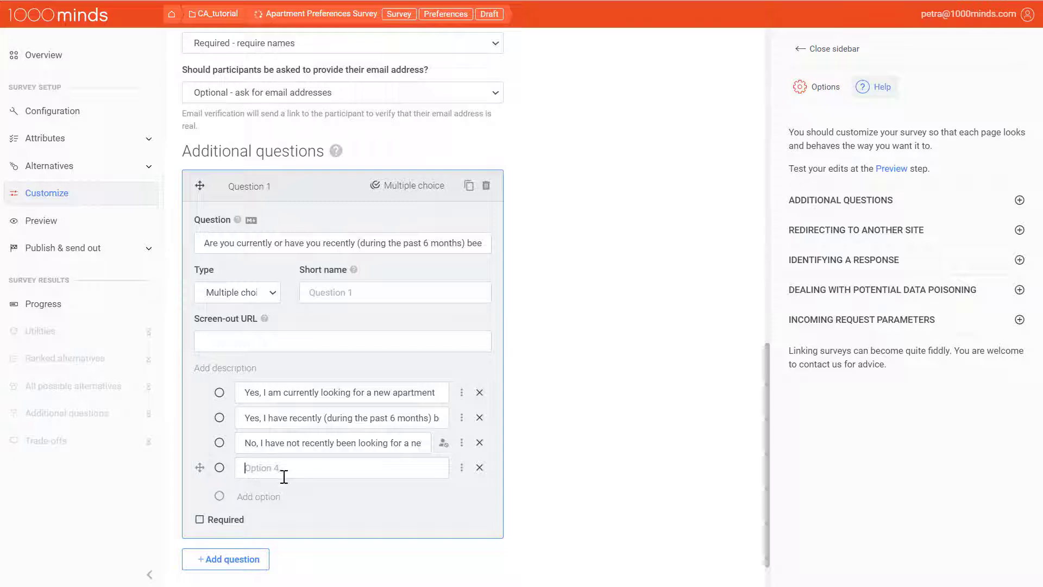
left_click(462, 468)
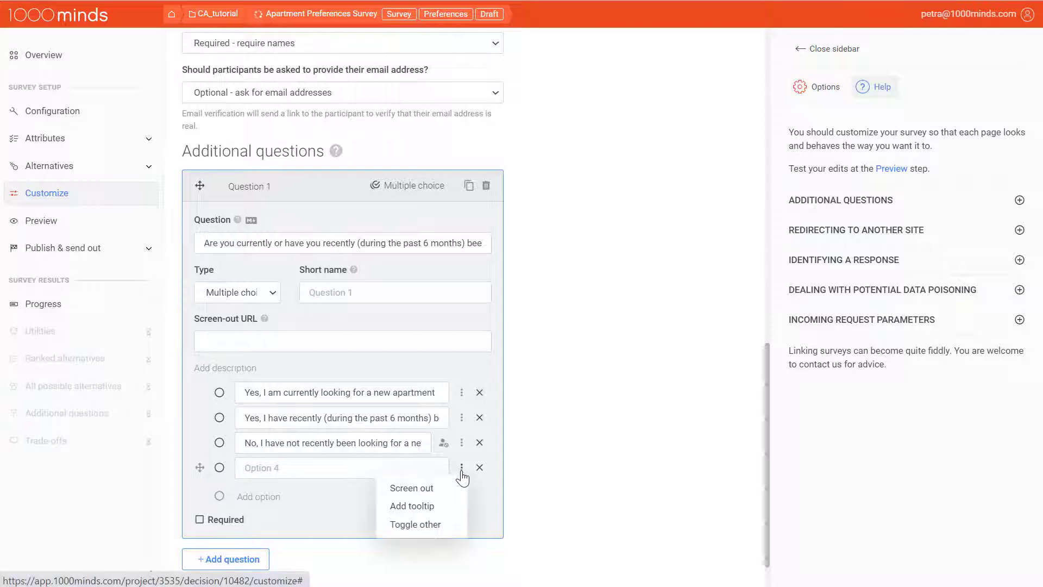
left_click(424, 529)
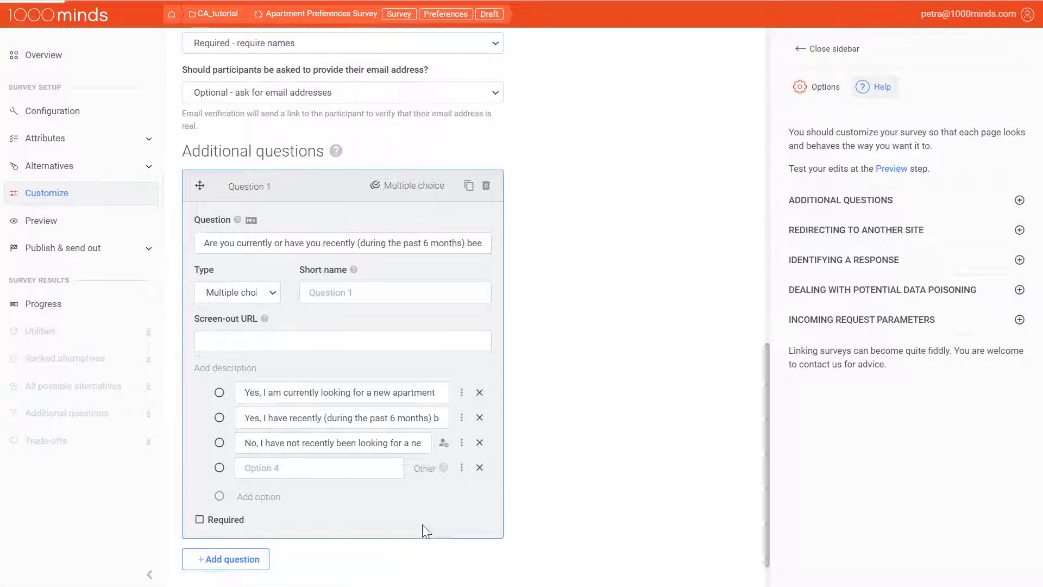
type("Other (please explain)")
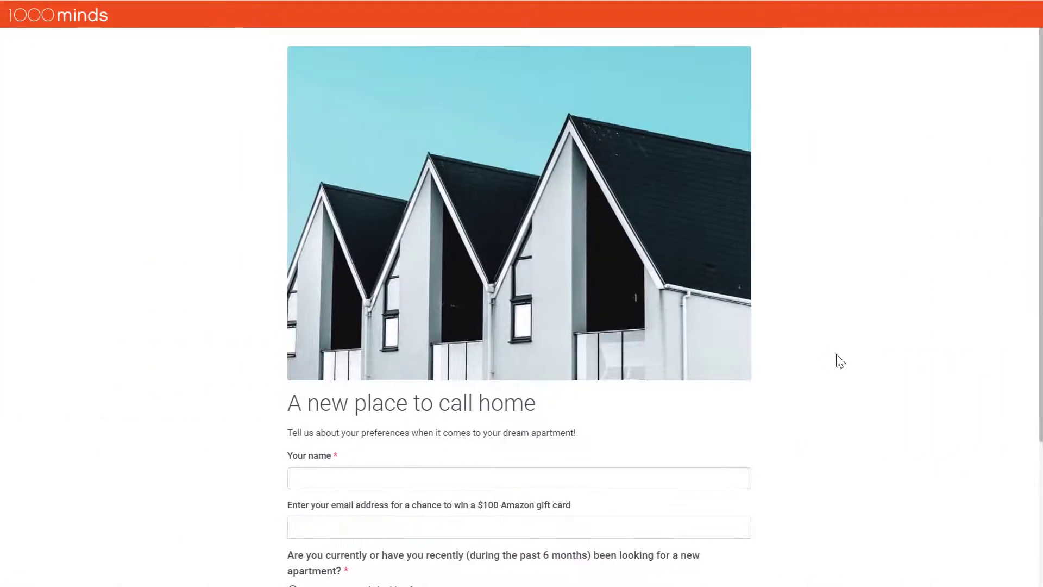
Try the "Other (please explain)" option in the participant view of the survey and make the question required
scroll(841, 361, "down", 4)
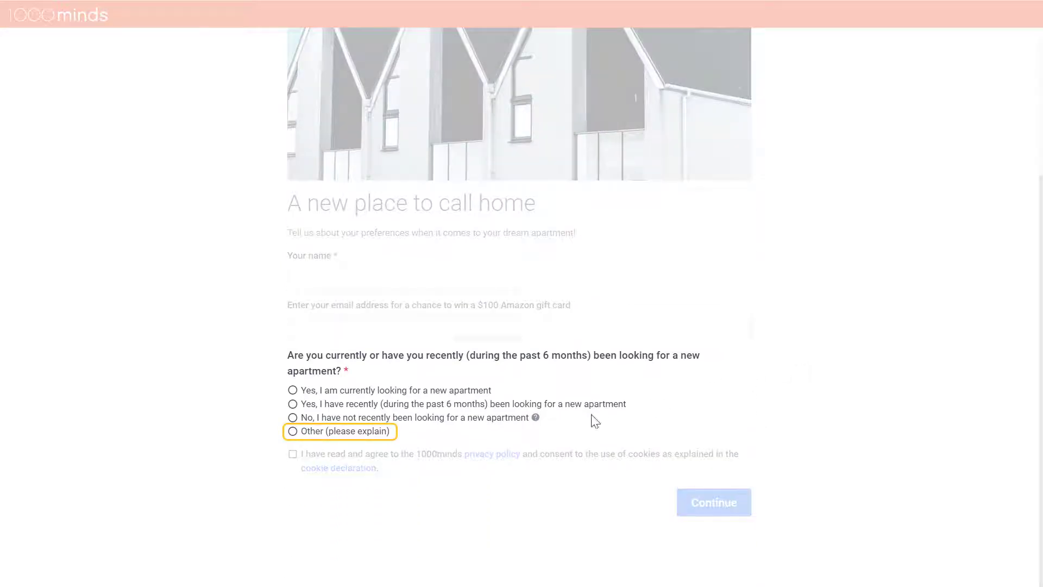
left_click(293, 433)
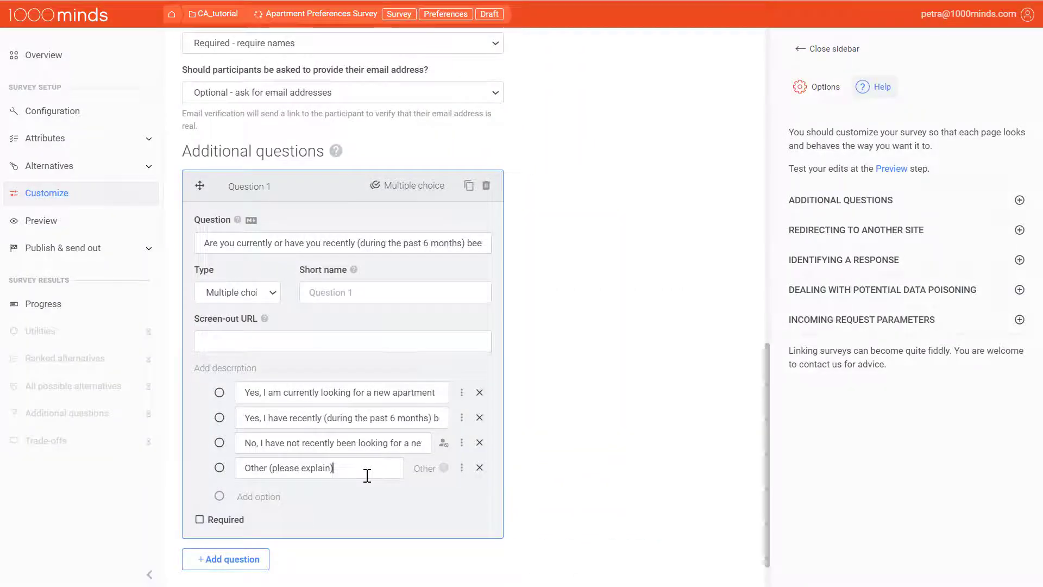
left_click(200, 519)
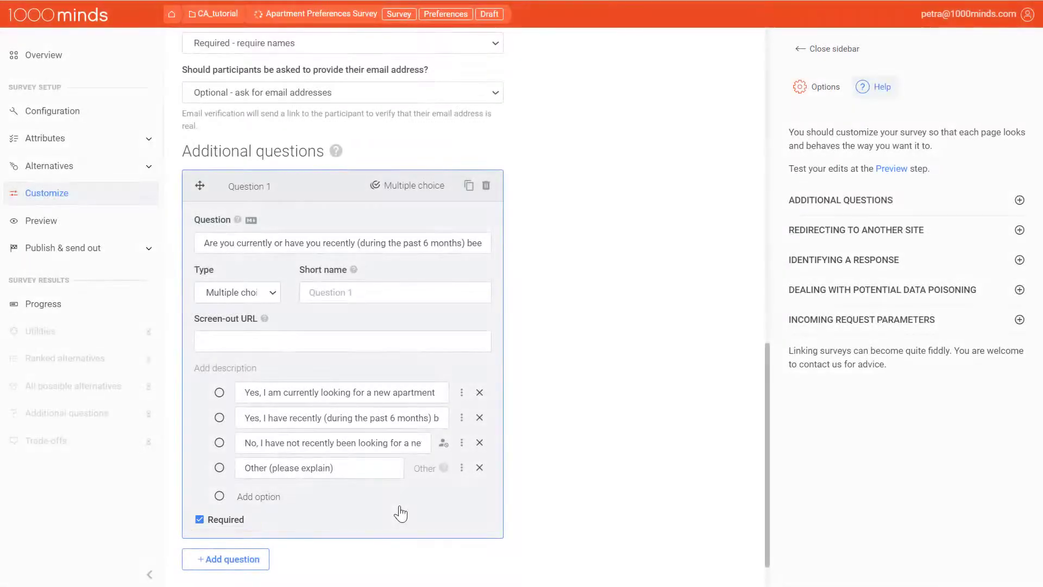
Add a Pre-trade-offs page for additional questions to the survey
scroll(401, 513, "up", 2)
scroll(400, 514, "up", 10)
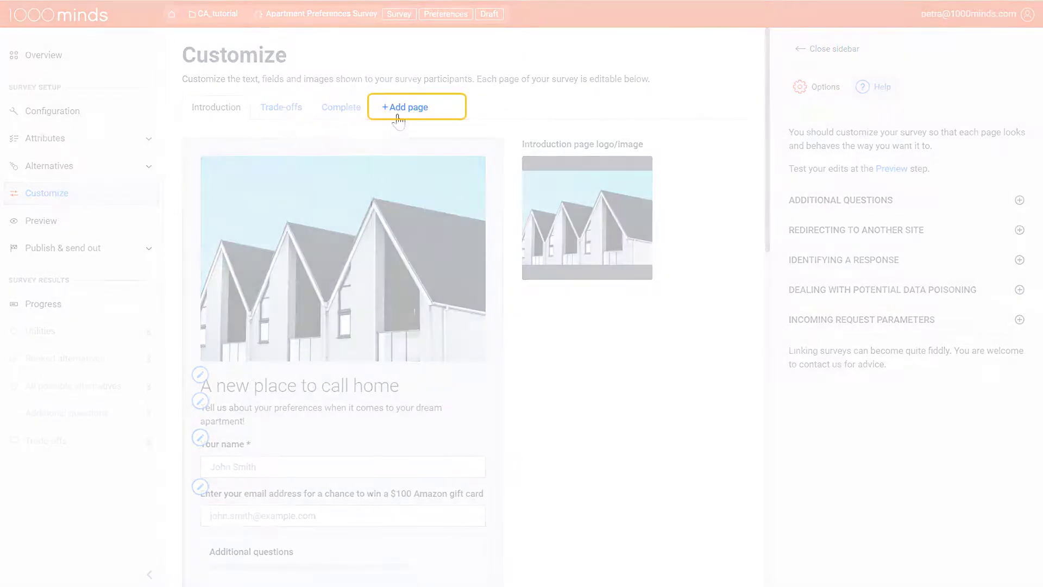
left_click(400, 115)
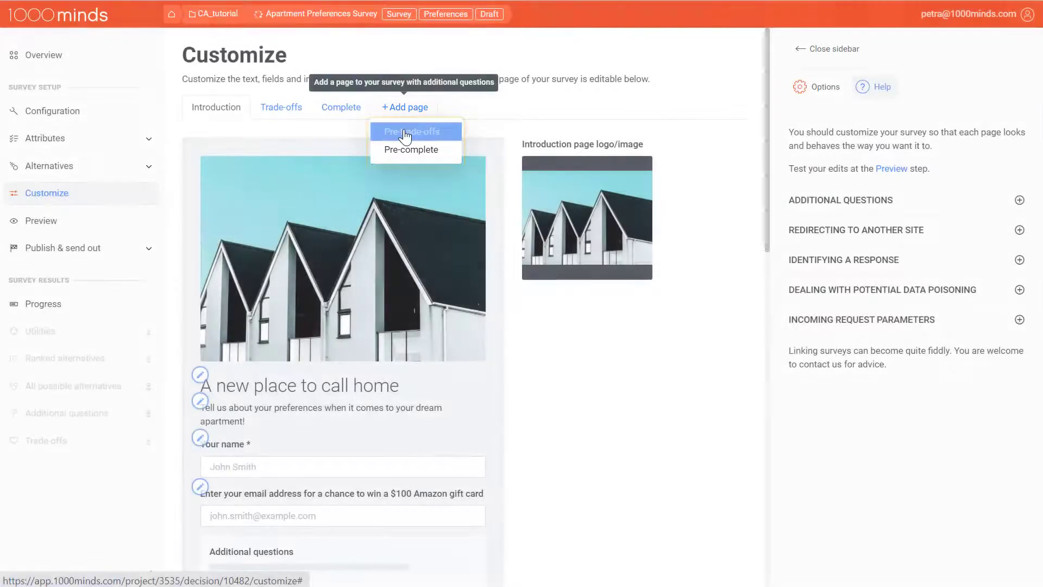
left_click(408, 132)
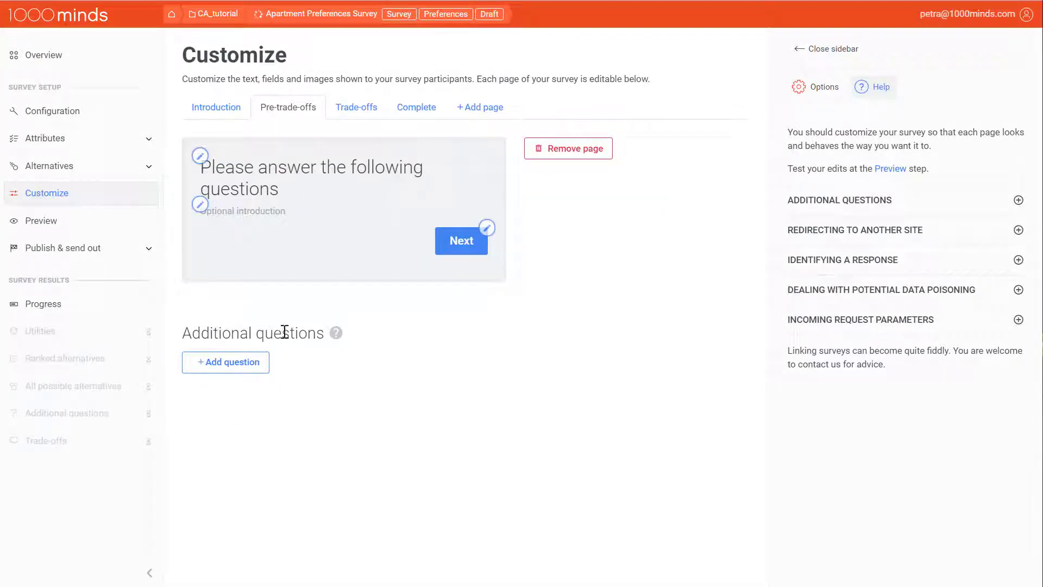
Add the question "What is your annual income?" to the Pre-trade-offs page and set its type to Number (integer)
left_click(252, 364)
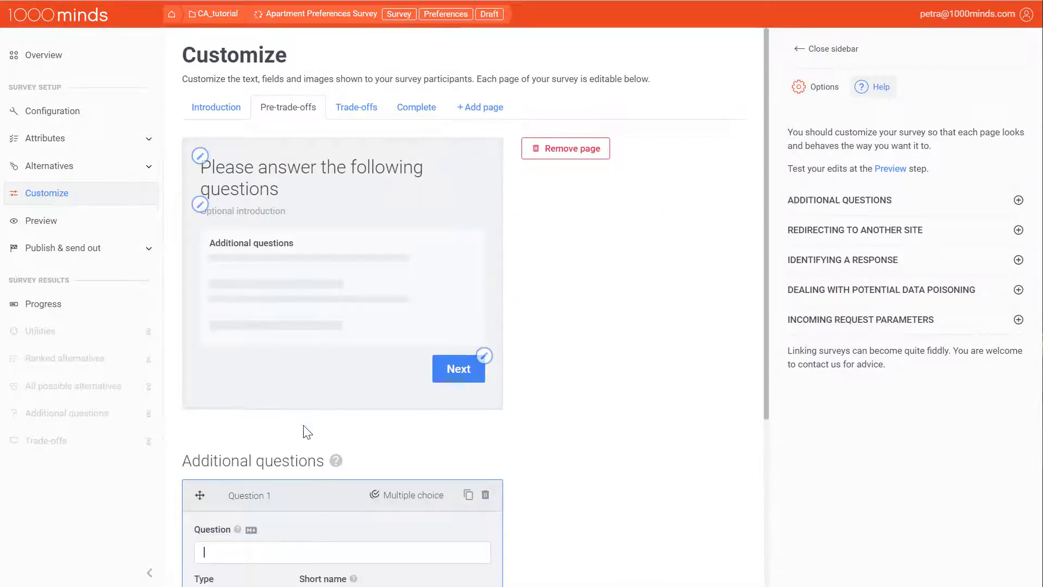
scroll(330, 452, "down", 3)
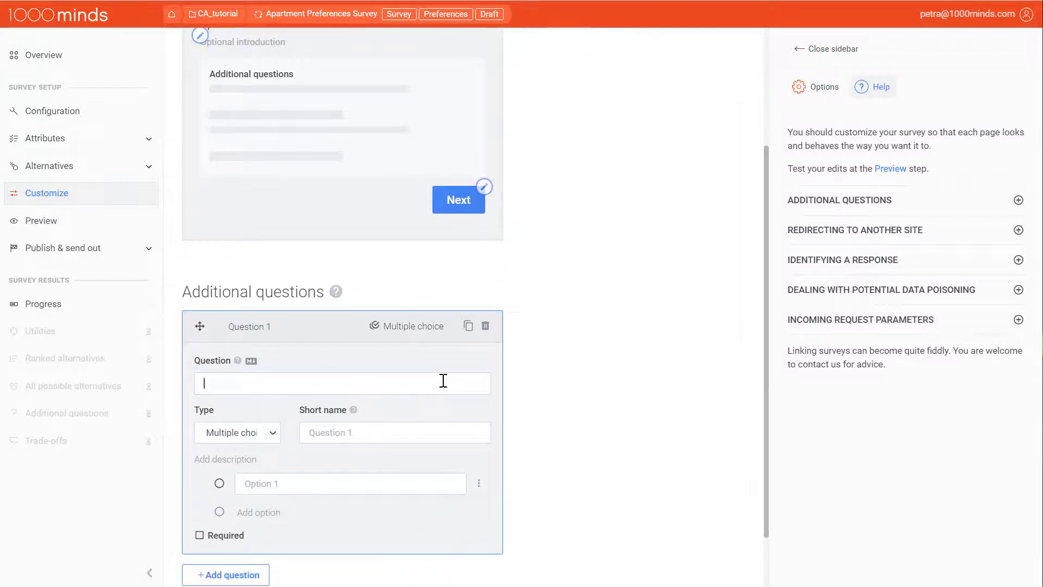
type("What is your annual income?")
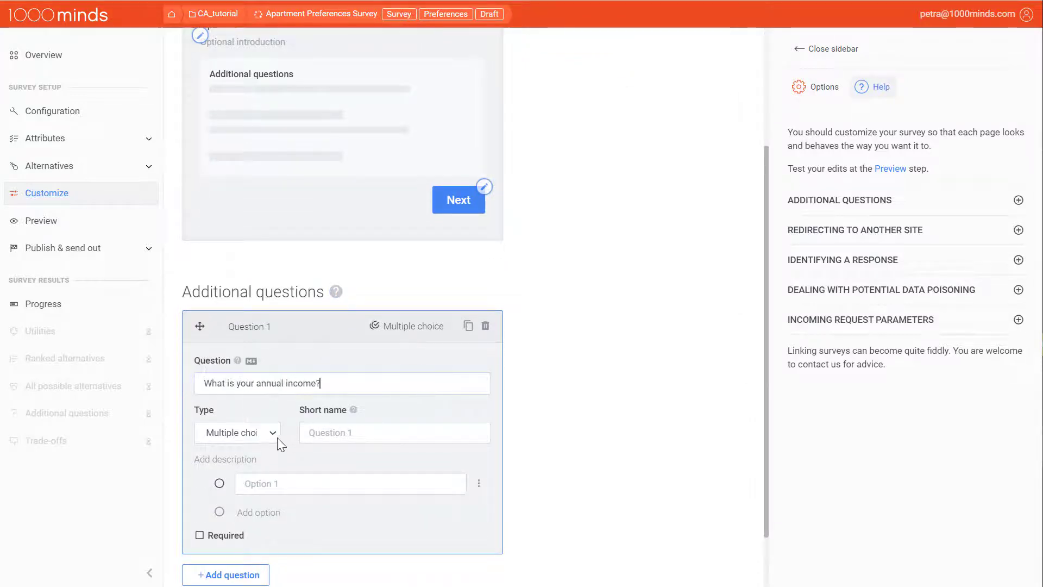
left_click(270, 438)
left_click(263, 579)
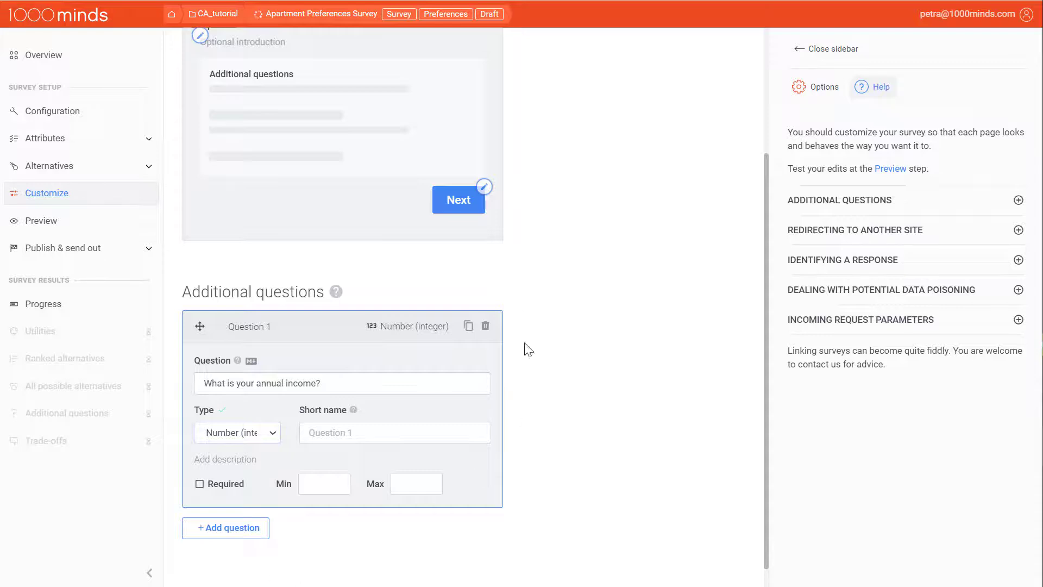
Give the annual income question the short name "Income question"
scroll(561, 228, "up", 2)
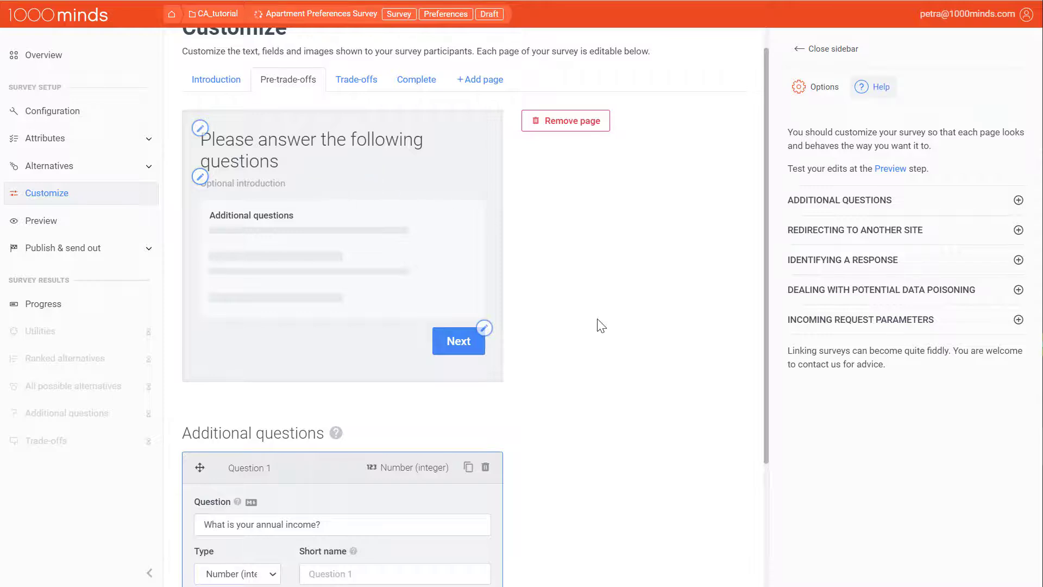
scroll(603, 343, "down", 2)
scroll(603, 345, "down", 1)
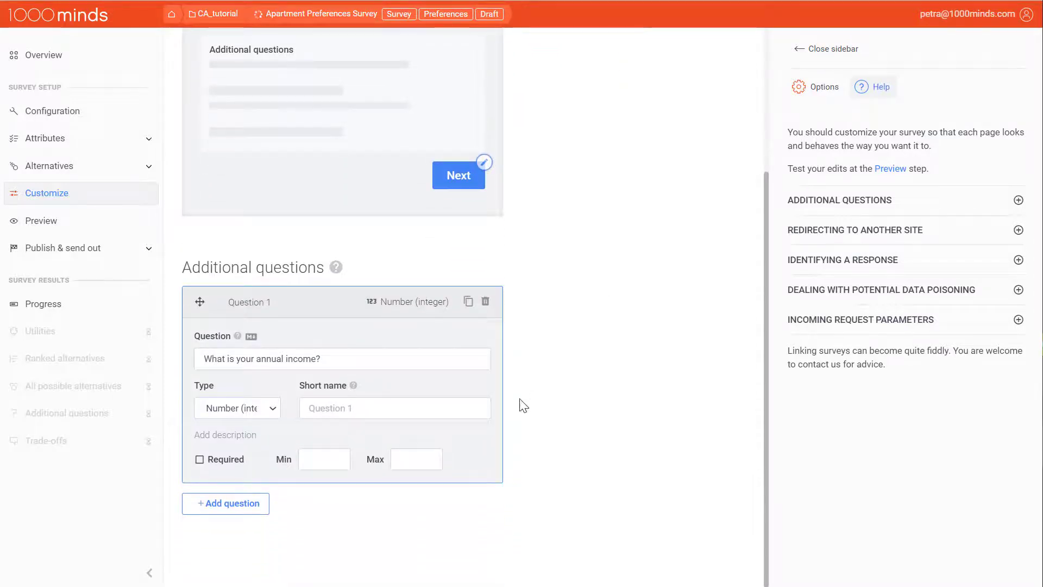
type("Income question")
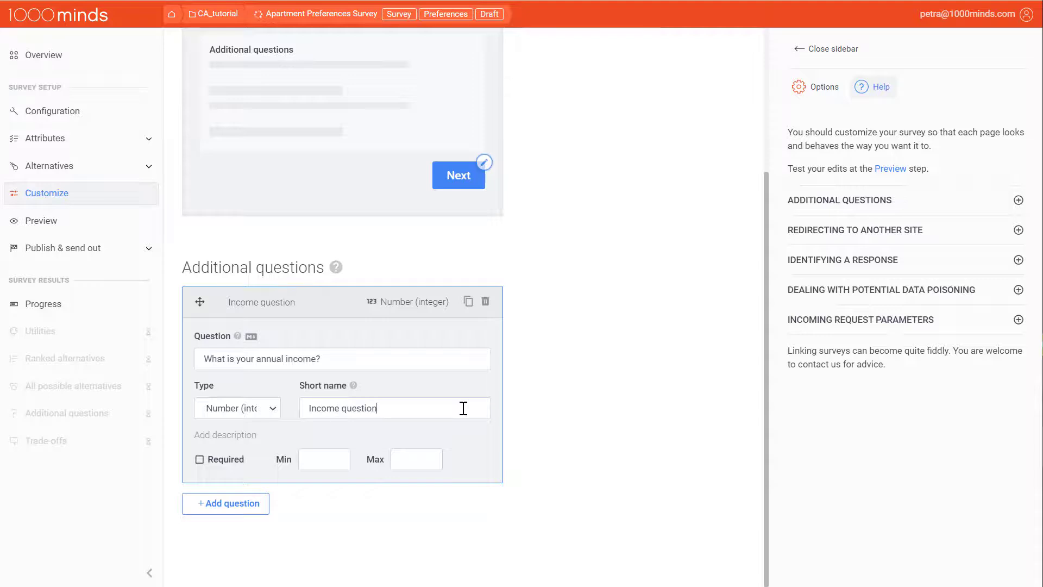
Add three more blank multiple-choice questions below the income question on the Pre-trade-offs page
left_click(220, 509)
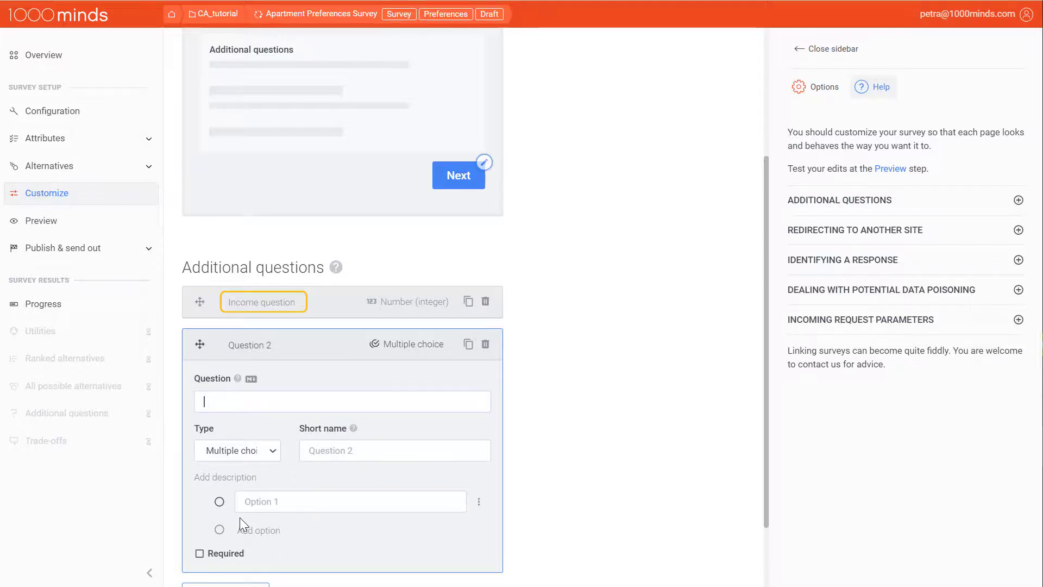
scroll(240, 517, "down", 2)
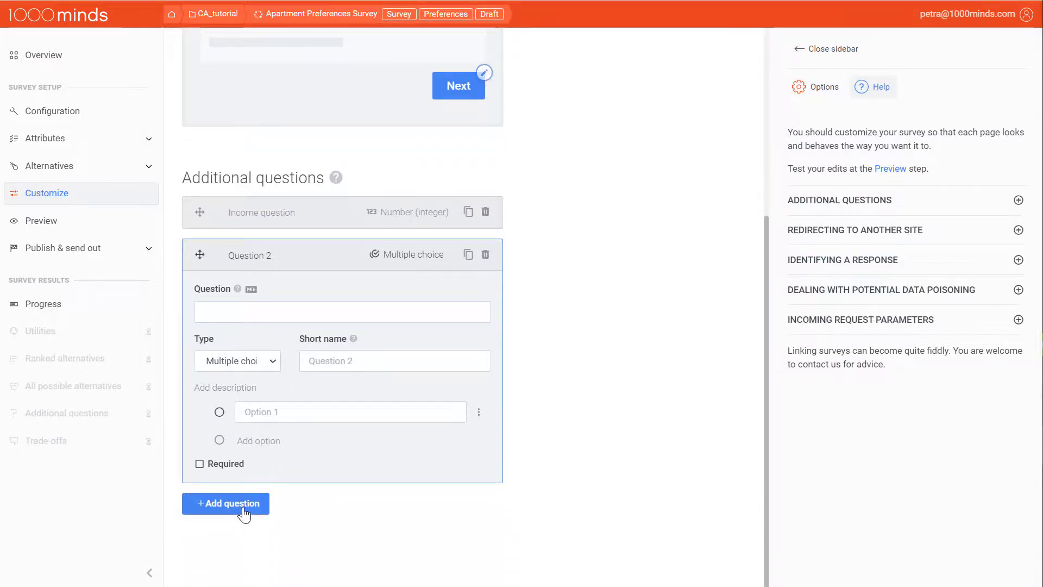
left_click(243, 508)
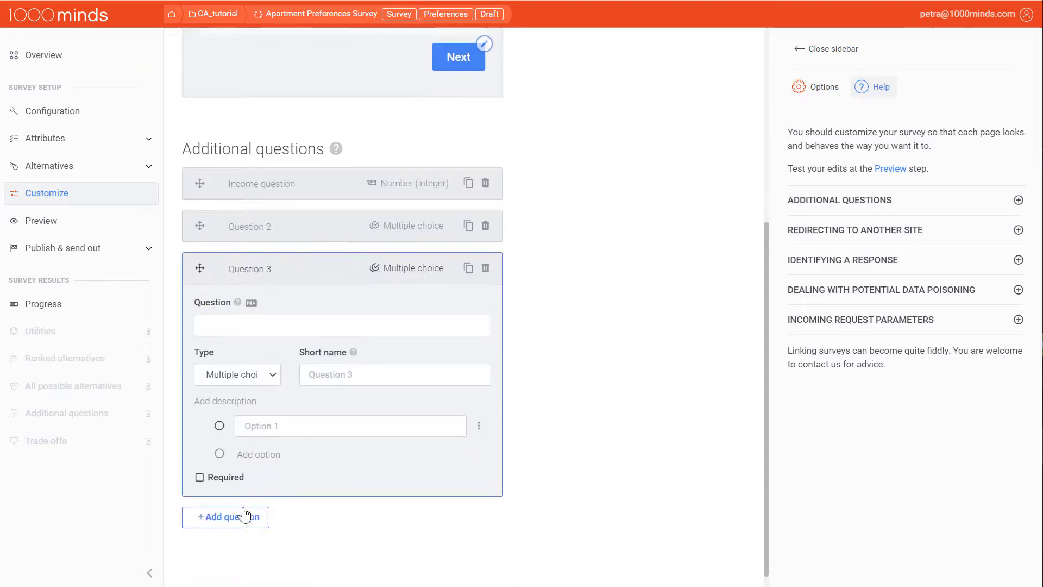
left_click(242, 507)
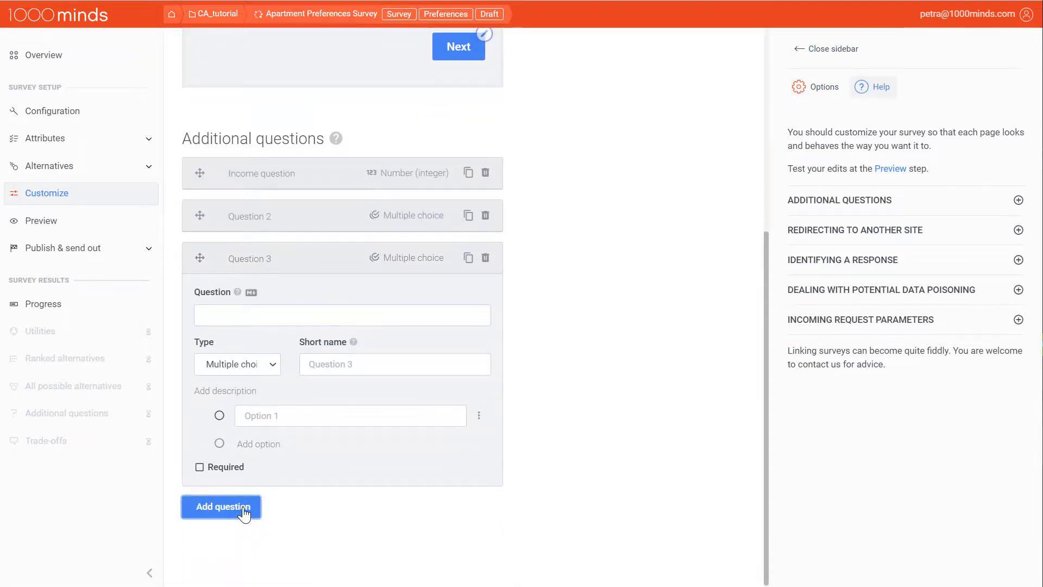